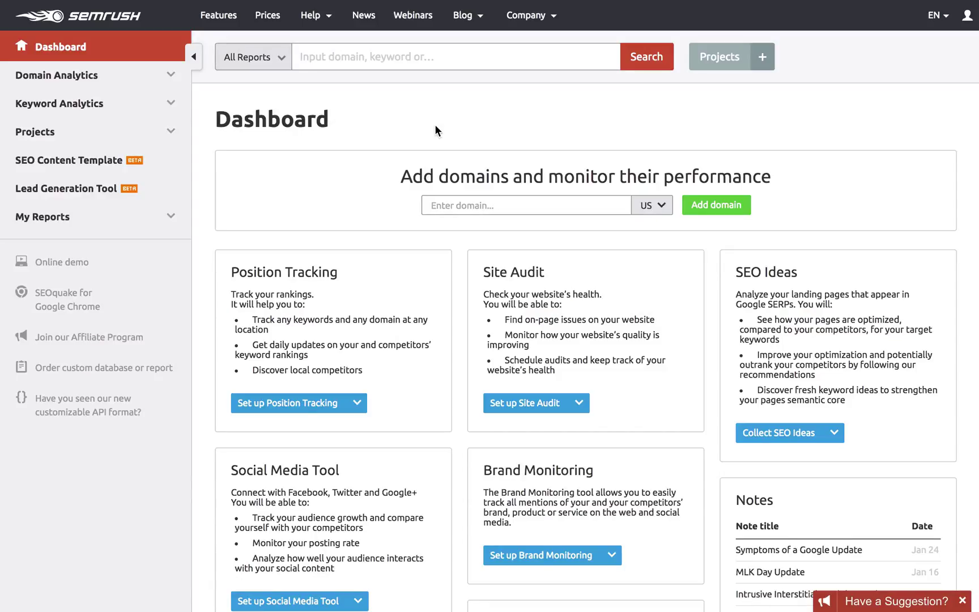
# Search SEMrush for quicksprout.com to get its Domain Overview: 68.8K organic traffic, 122K backlinks
pyautogui.scroll(-5, 434, 124)
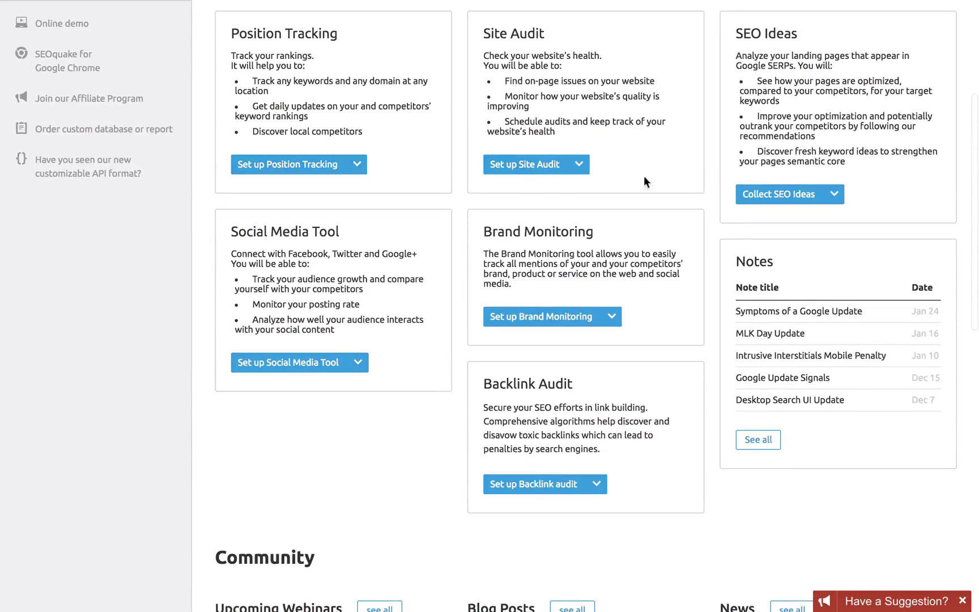
pyautogui.scroll(5, 580, 280)
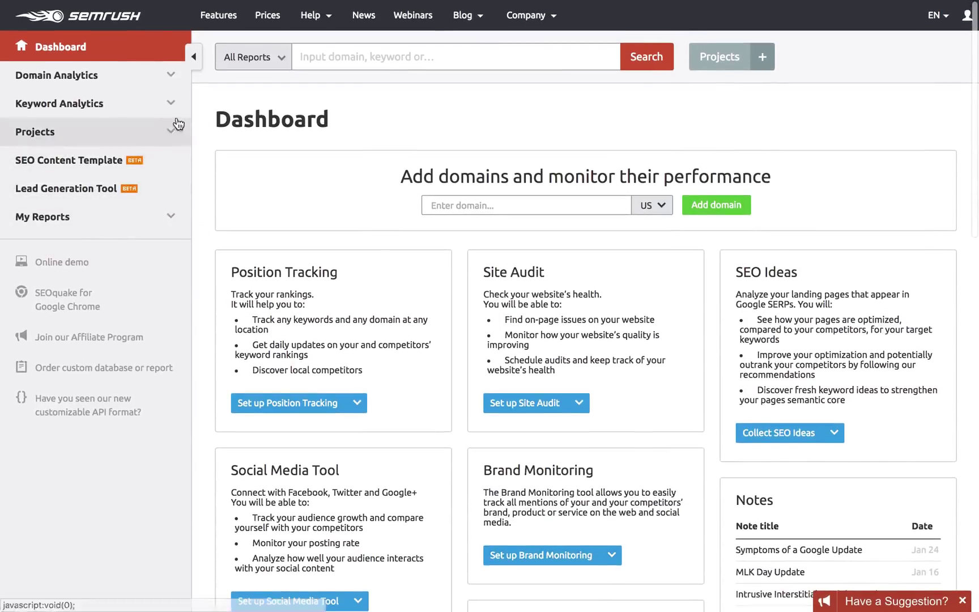
pyautogui.scroll(-10, 529, 260)
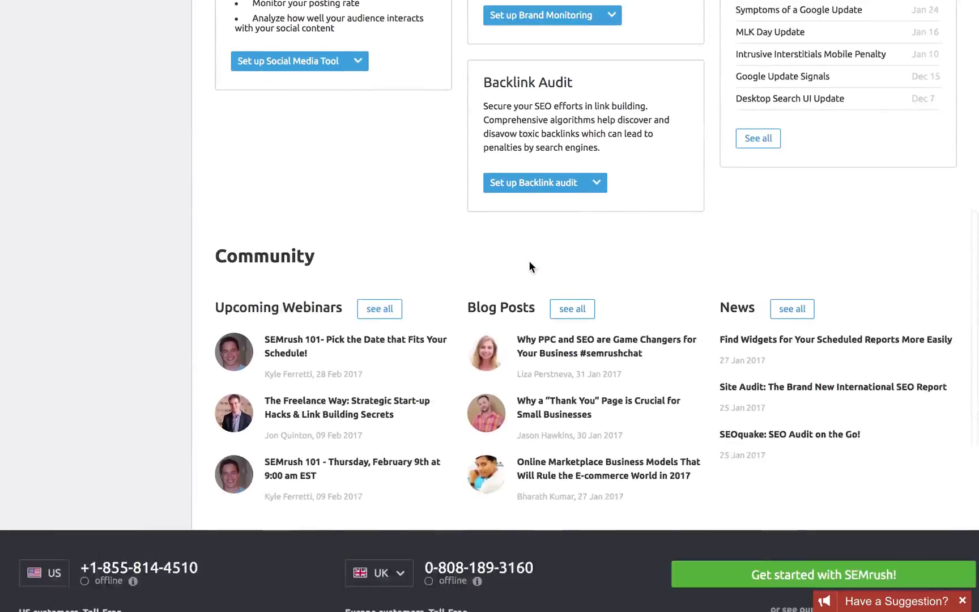
pyautogui.scroll(-2, 529, 263)
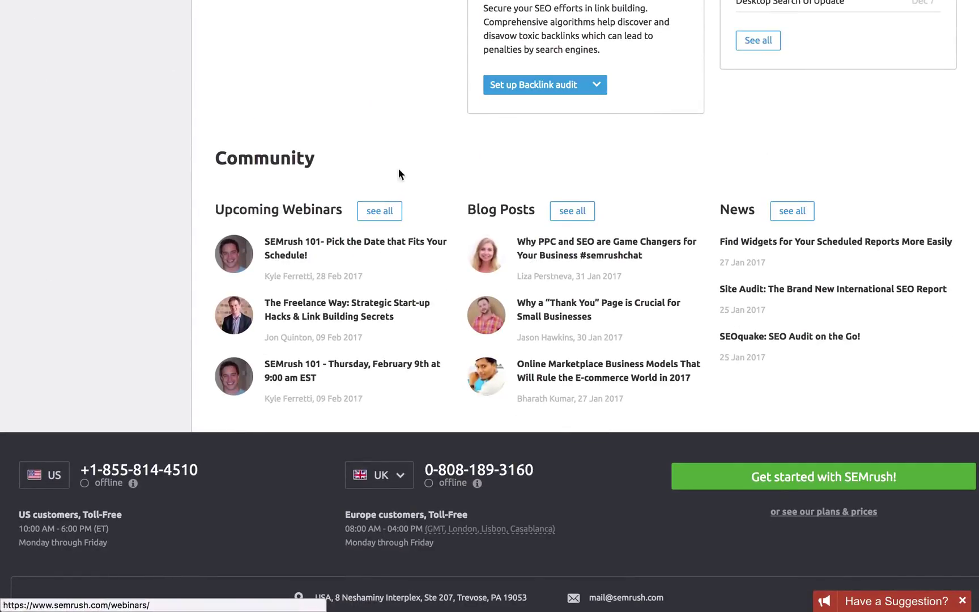
pyautogui.scroll(-3, 804, 144)
pyautogui.scroll(-3, 804, 144)
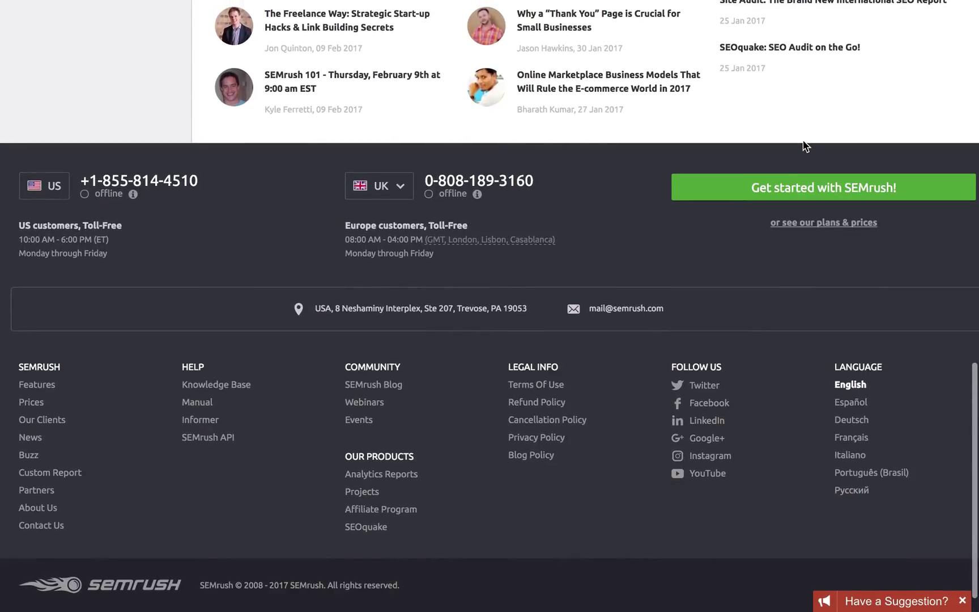
pyautogui.scroll(9, 805, 145)
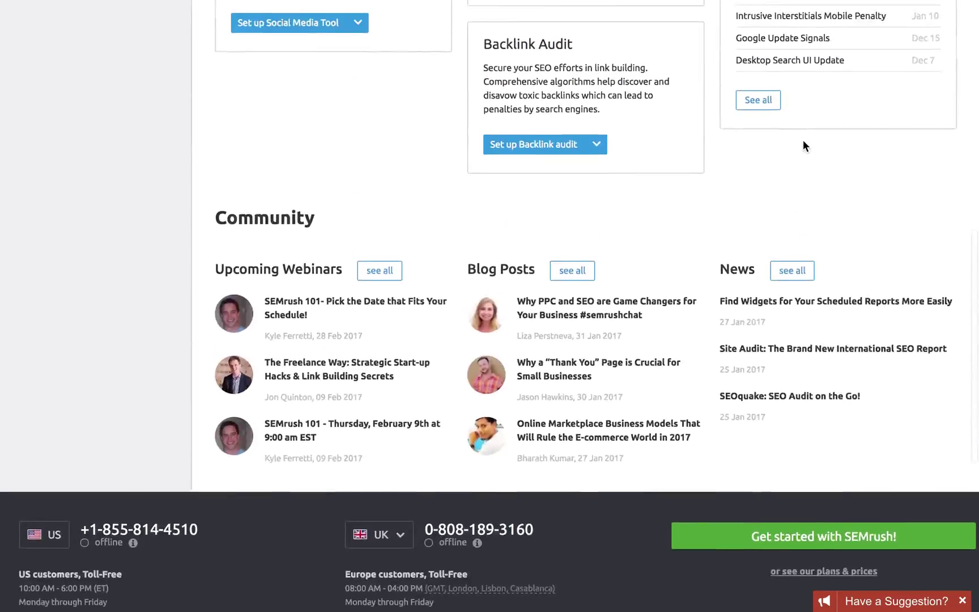
pyautogui.scroll(3, 803, 140)
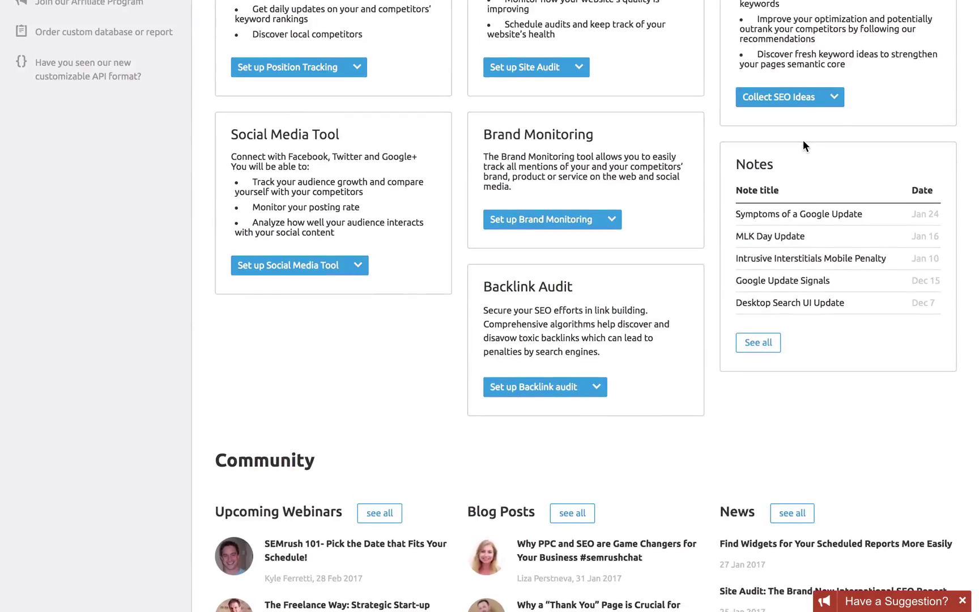
pyautogui.scroll(6, 803, 140)
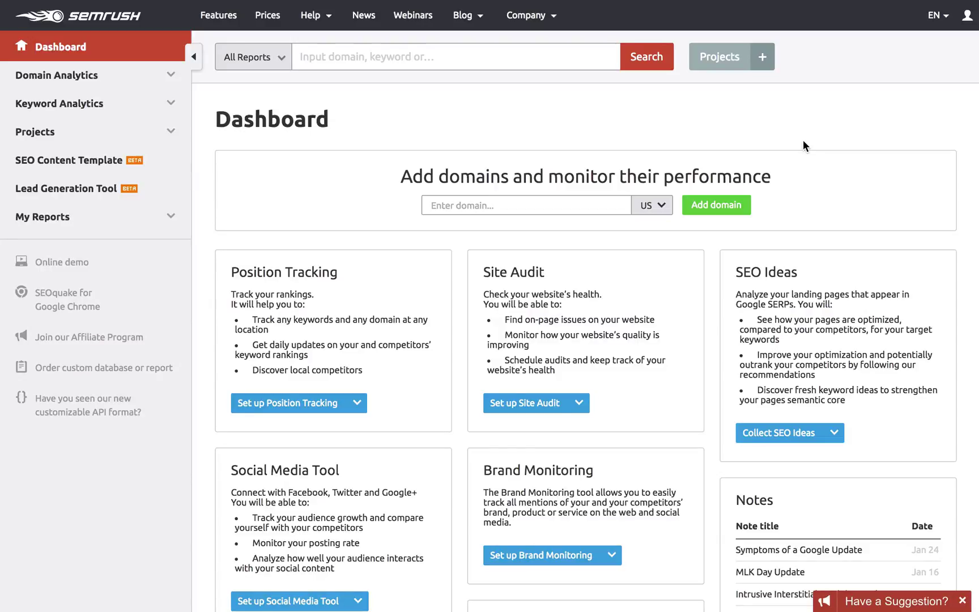
pyautogui.click(489, 61)
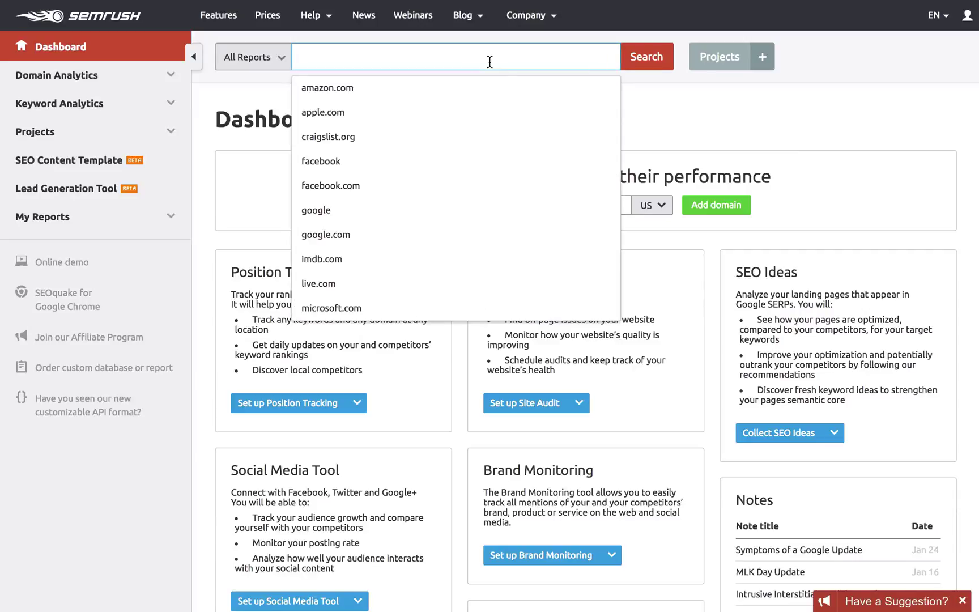
pyautogui.write('quicks')
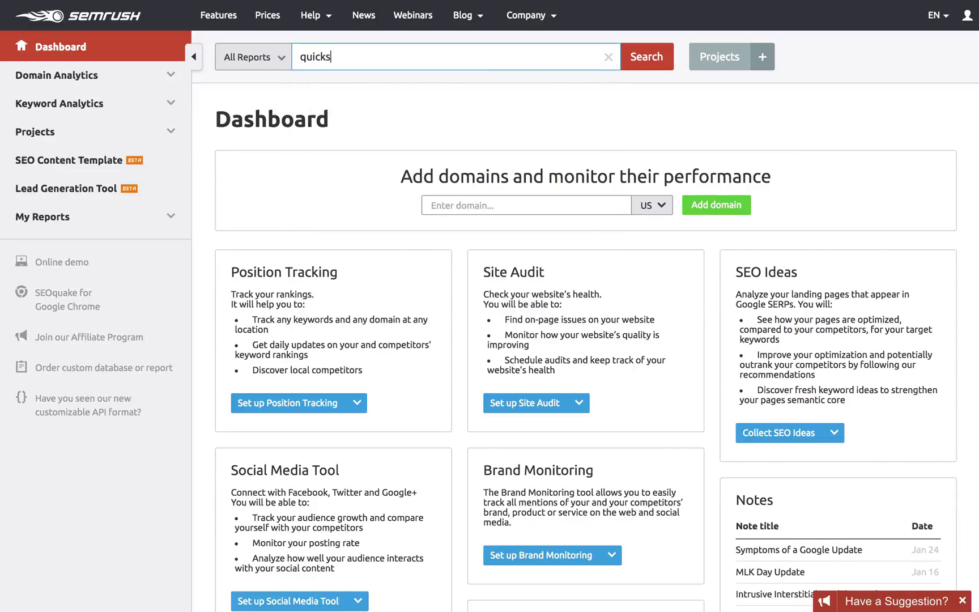
pyautogui.write('prou')
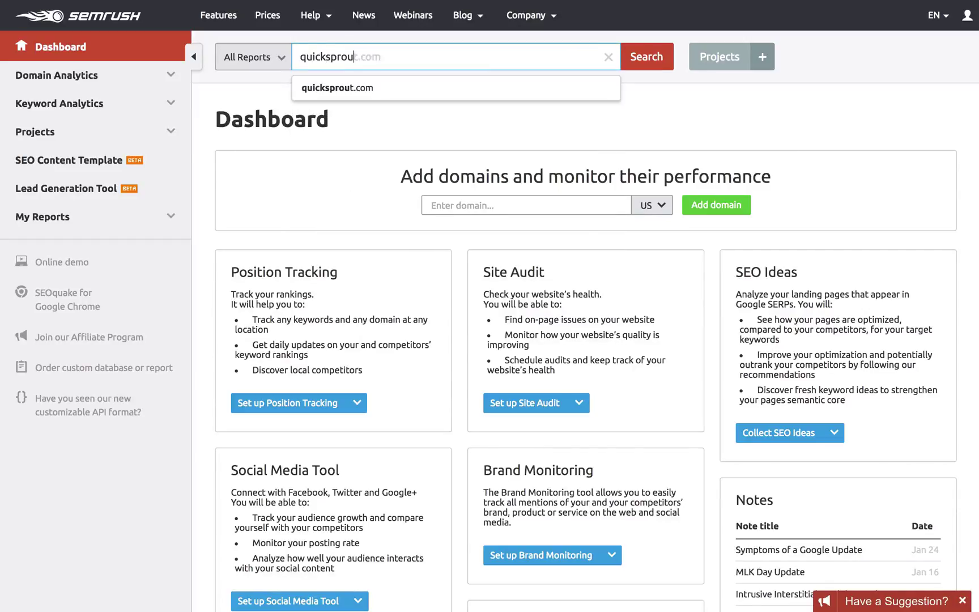
pyautogui.write('t.com')
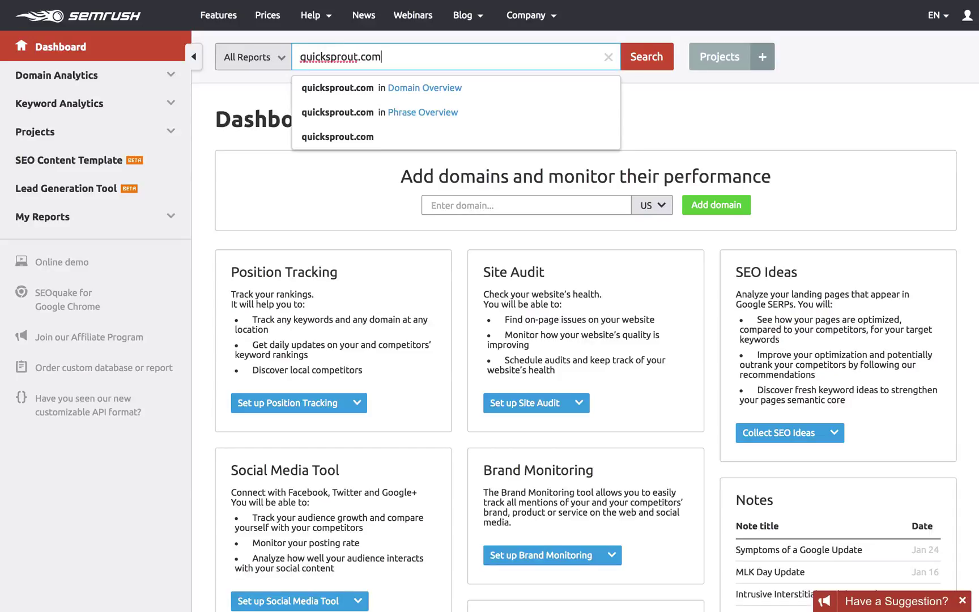
pyautogui.click(651, 58)
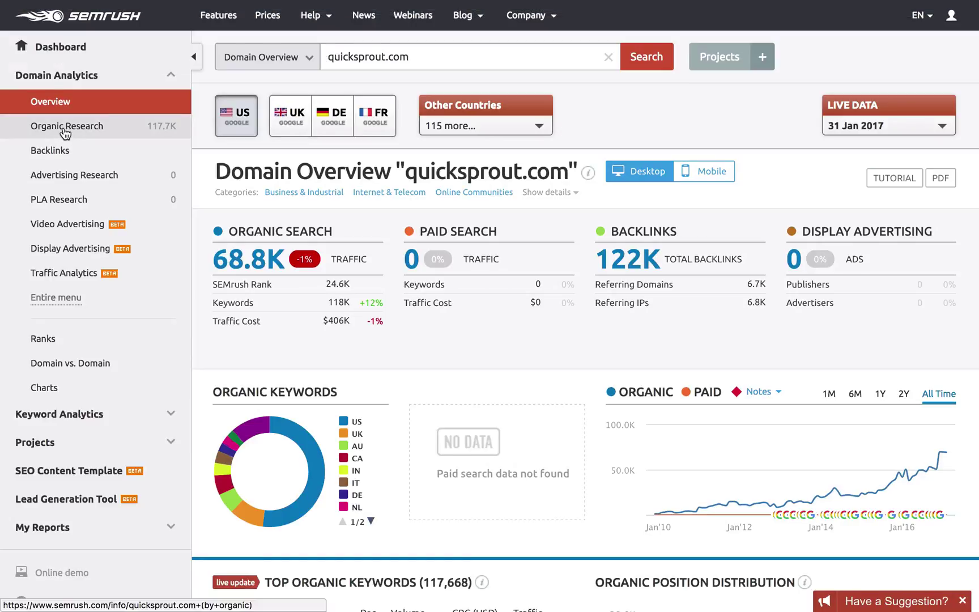
# Open Organic Research Positions for quicksprout.com: 118K keywords and 68.8K traffic in the US database
pyautogui.click(61, 125)
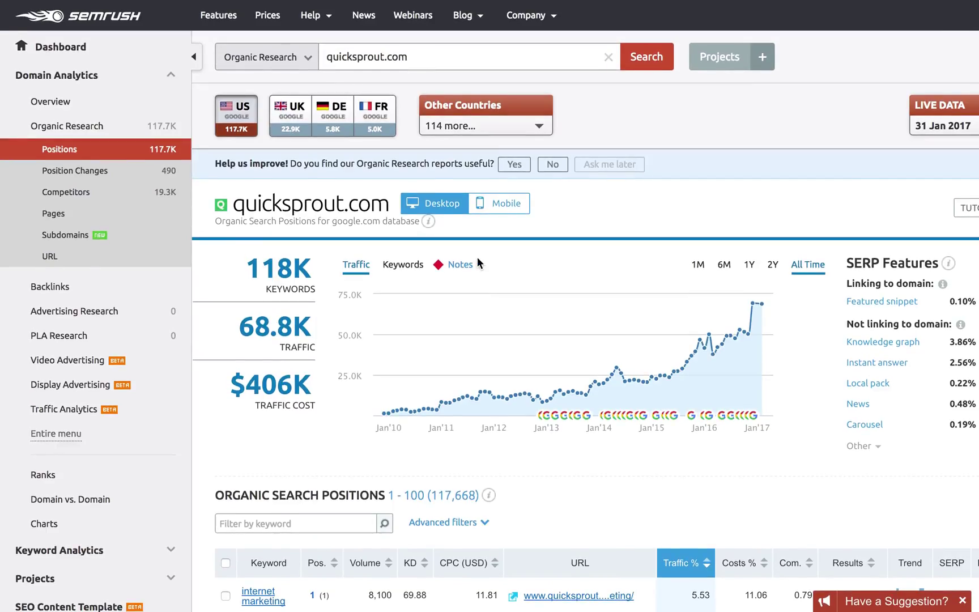
pyautogui.scroll(-9, 477, 257)
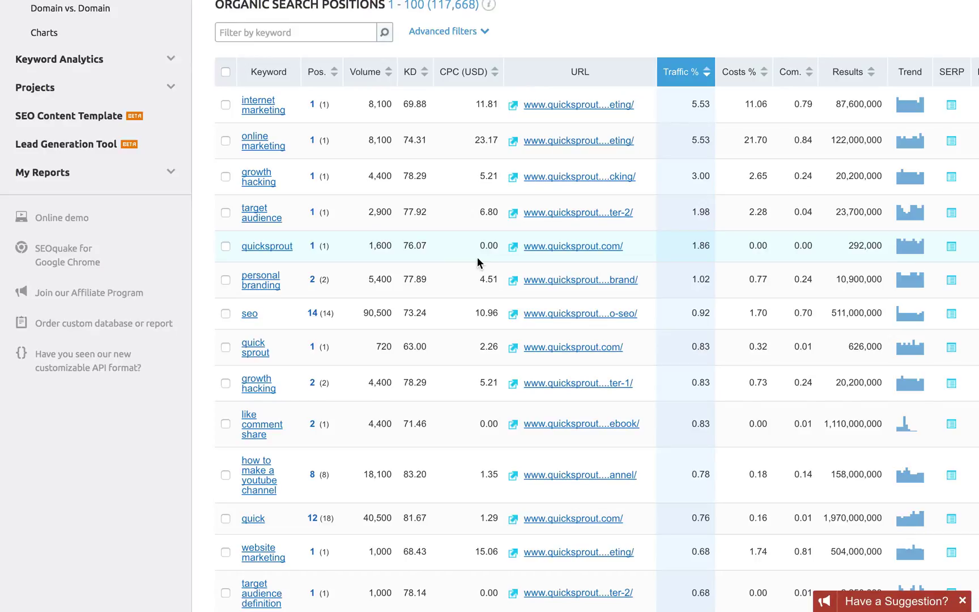
pyautogui.scroll(2, 477, 257)
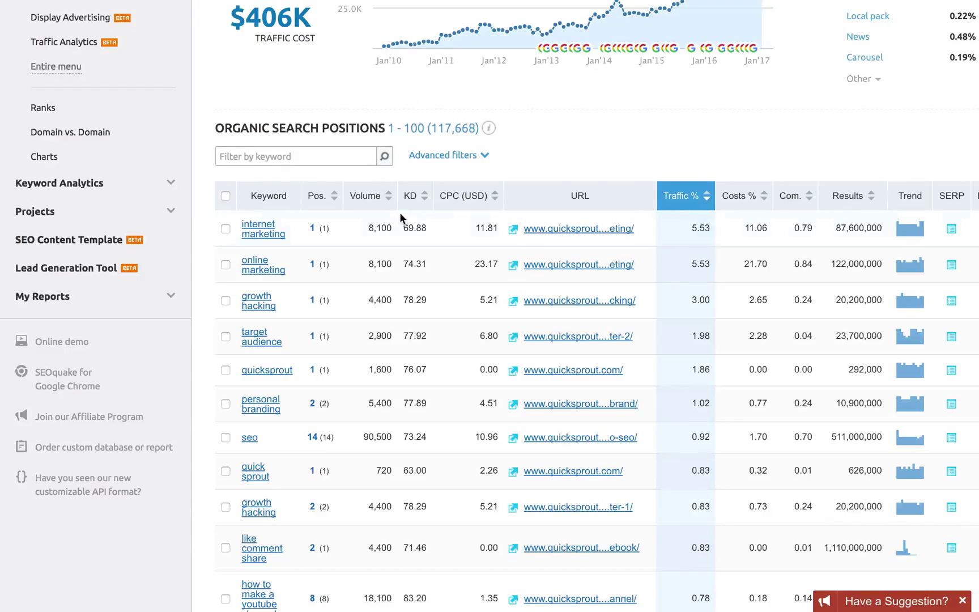
# Open the Position Changes report for quicksprout.com, charting 48,874 new and lost keyword changes
pyautogui.moveTo(604, 23)
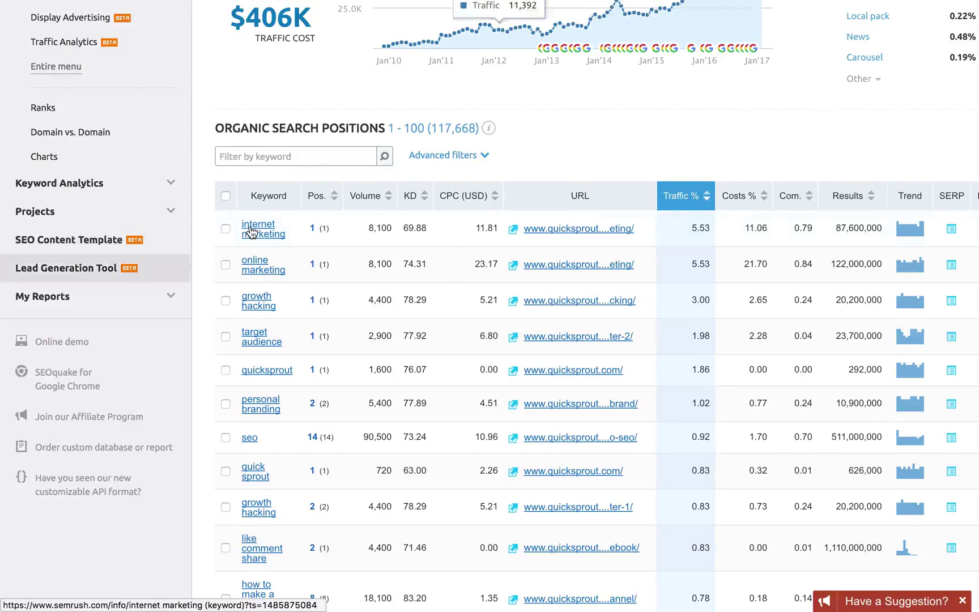
pyautogui.scroll(5, 251, 231)
pyautogui.scroll(2, 251, 231)
pyautogui.click(65, 136)
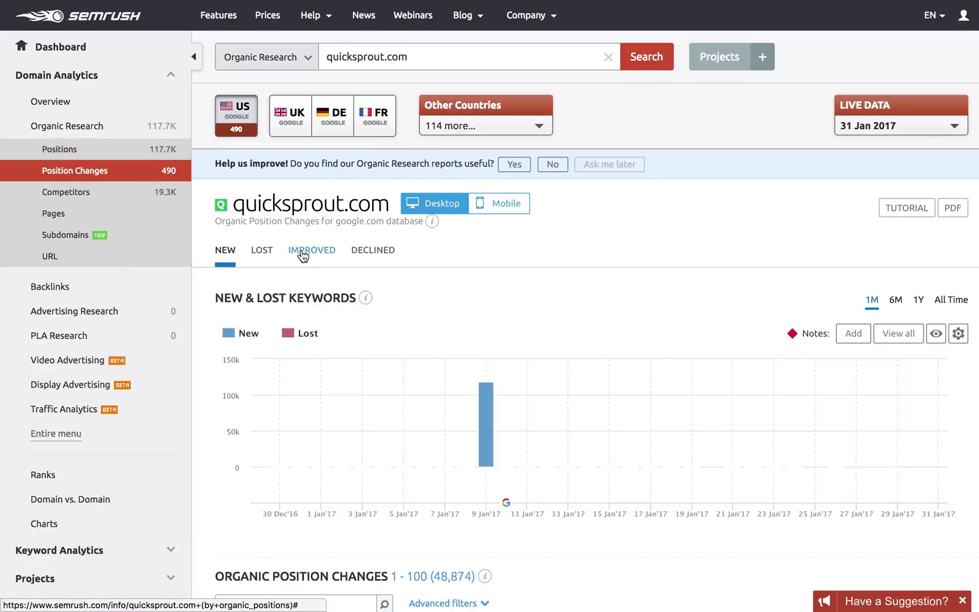
# Open Organic Competitors for quicksprout.com, with 19,277 competitors led by backlinko.com and neilpatel.com
pyautogui.scroll(-7, 303, 256)
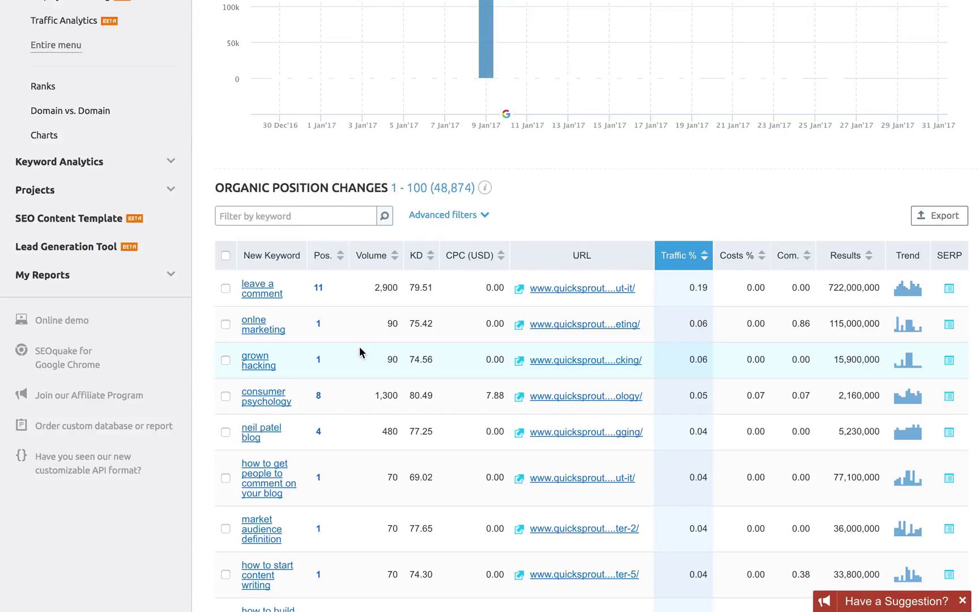
pyautogui.scroll(-2, 360, 351)
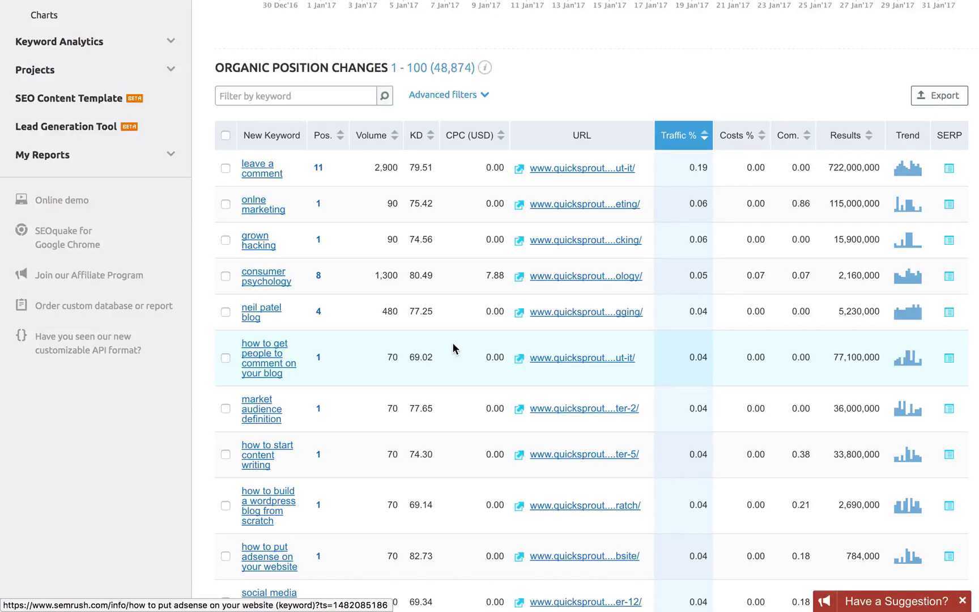
pyautogui.scroll(10, 453, 348)
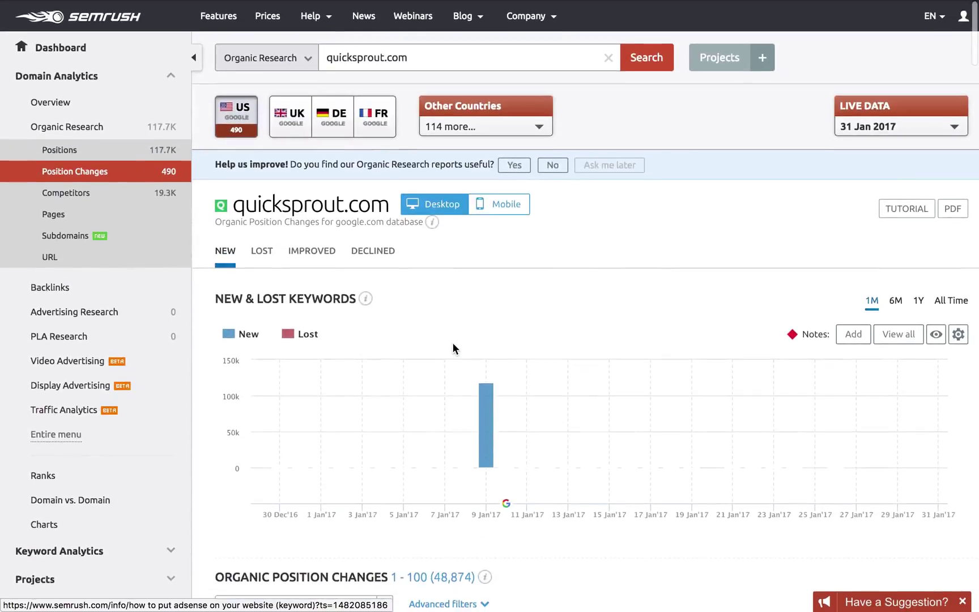
pyautogui.click(71, 190)
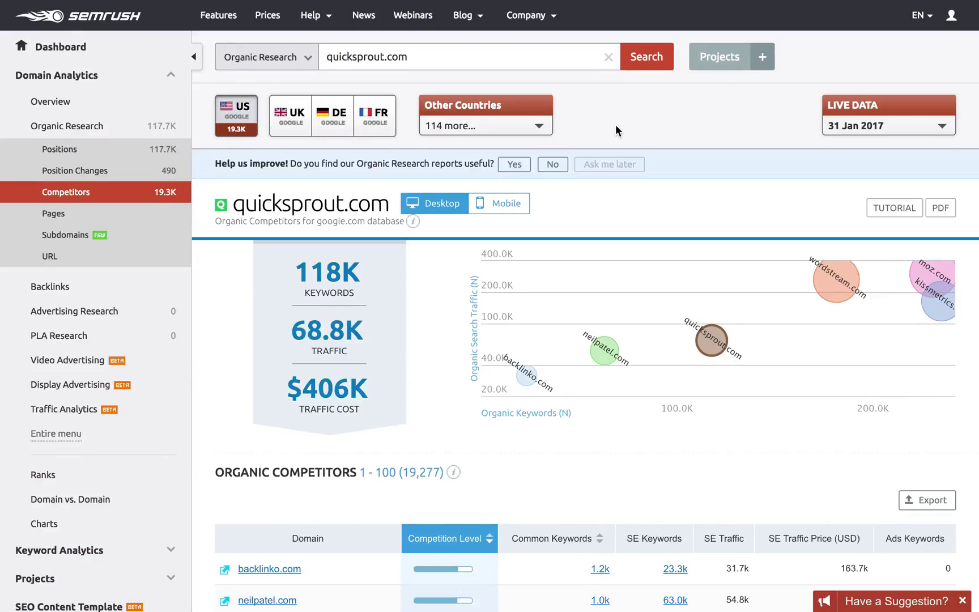
# Go to page 4 of the Organic Competitors table
pyautogui.scroll(-5, 615, 124)
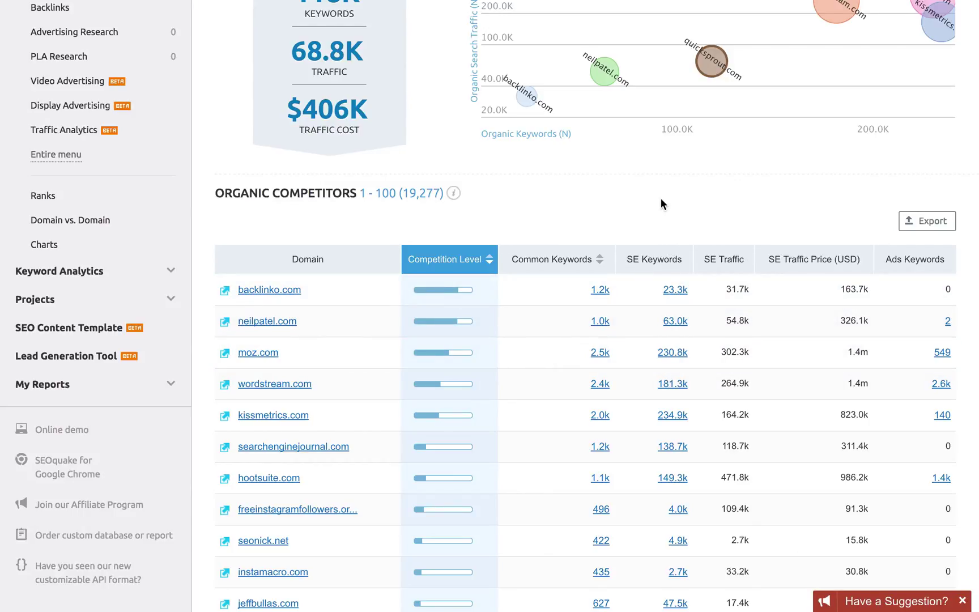
pyautogui.scroll(5, 660, 204)
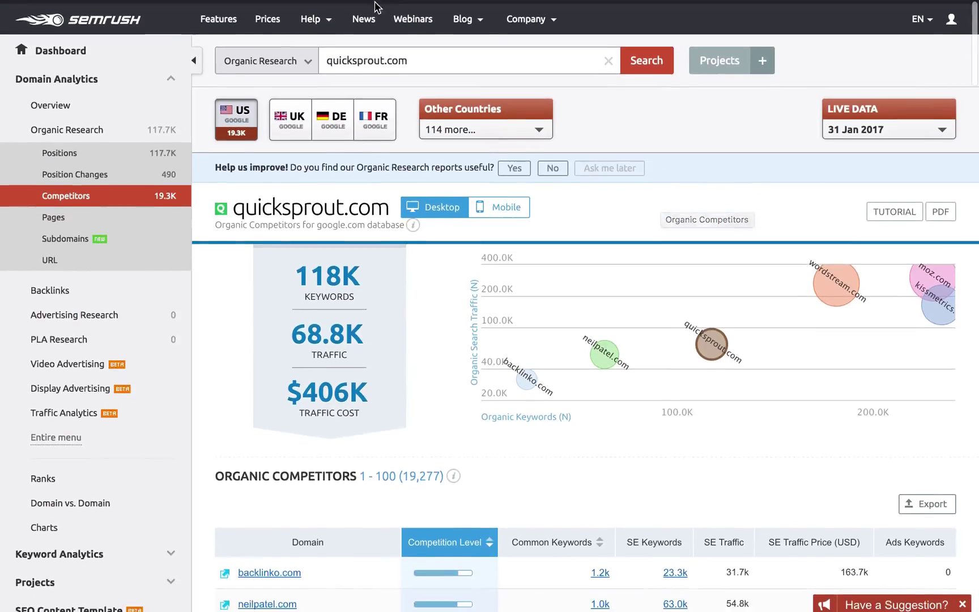
pyautogui.scroll(-5, 375, 70)
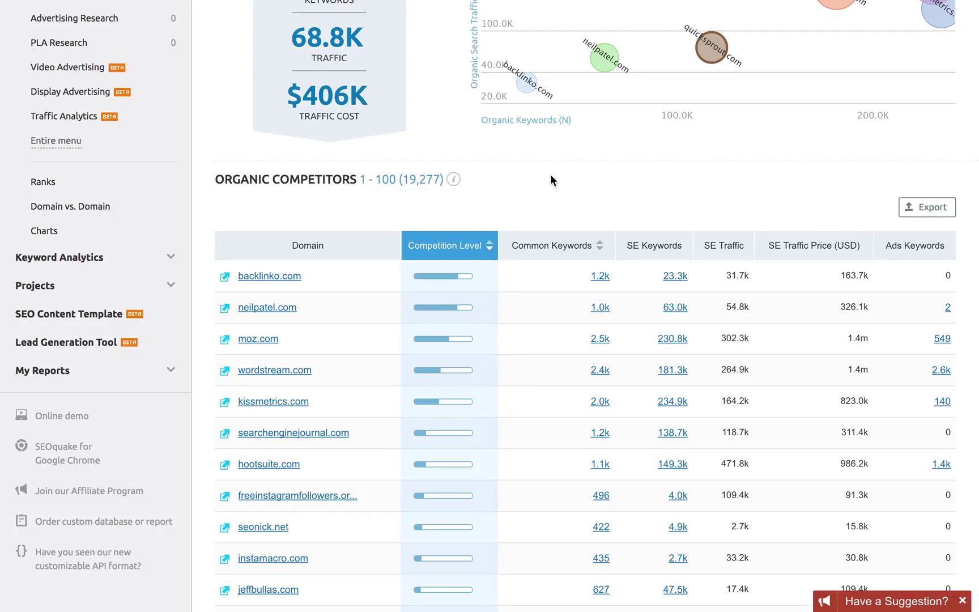
pyautogui.scroll(-20, 550, 175)
pyautogui.scroll(-15, 548, 176)
pyautogui.scroll(3, 498, 193)
pyautogui.click(392, 231)
pyautogui.press('BackSpace')
pyautogui.write('4')
pyautogui.press('Return')
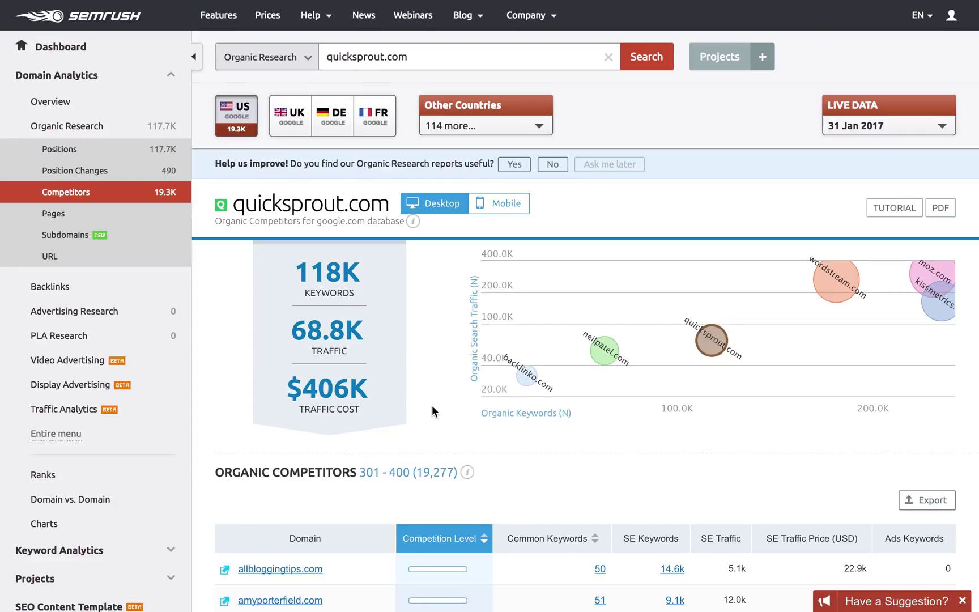
# Browse competitors 301–400 on page 4, starting with allbloggingtips.com
pyautogui.scroll(-10, 431, 405)
pyautogui.scroll(-7, 432, 407)
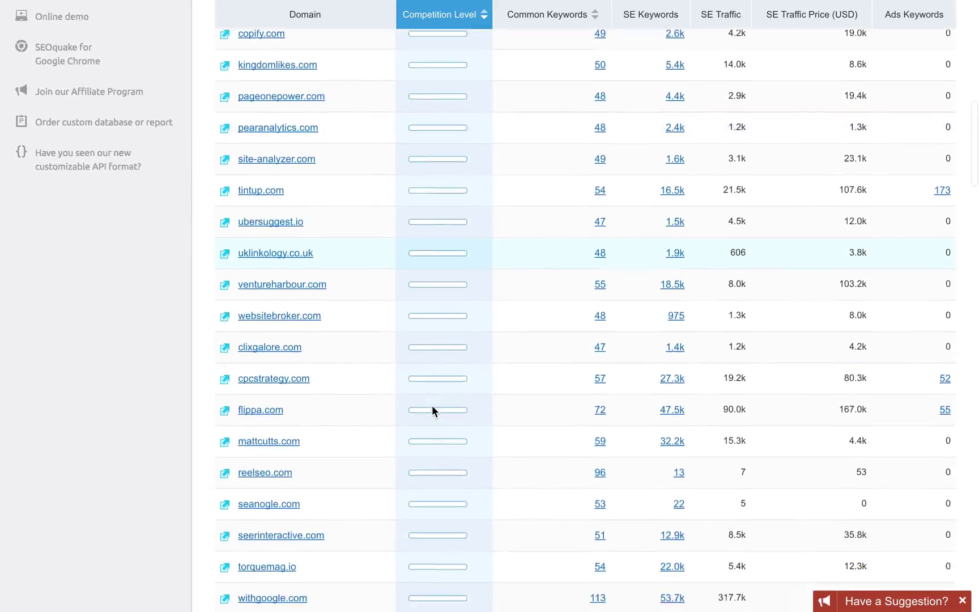
pyautogui.scroll(-5, 431, 406)
pyautogui.scroll(4, 431, 406)
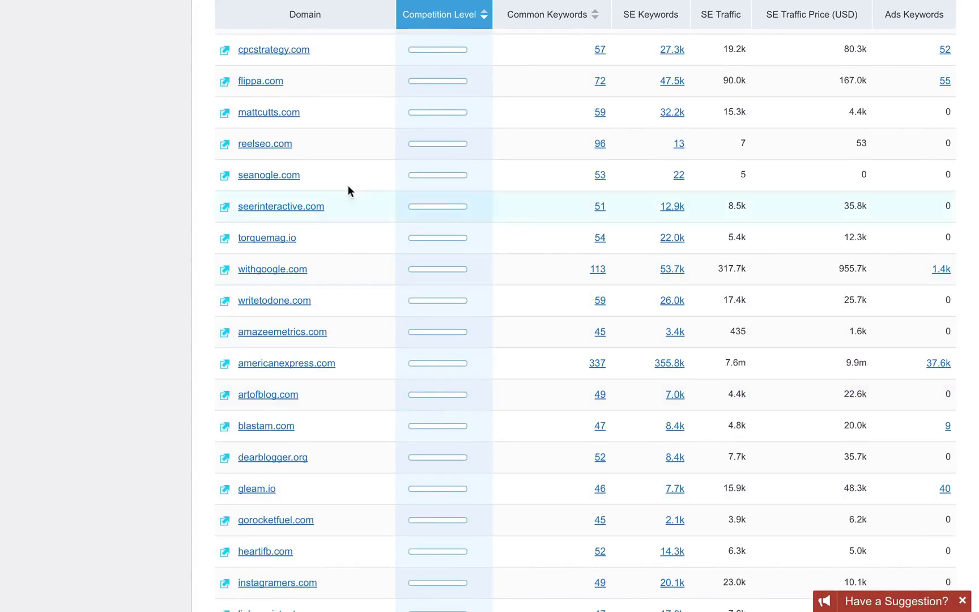
pyautogui.scroll(-3, 278, 355)
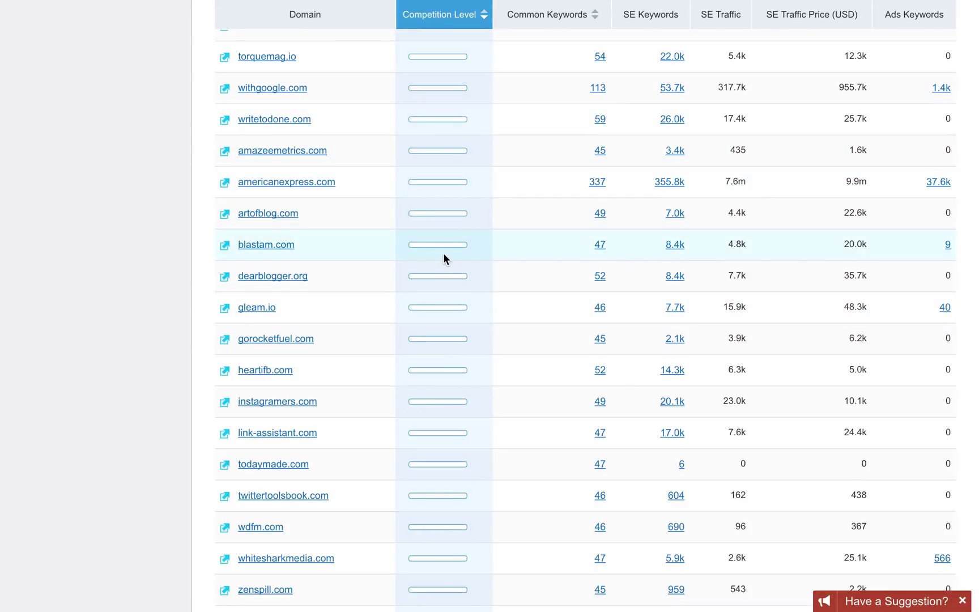
pyautogui.scroll(-15, 443, 253)
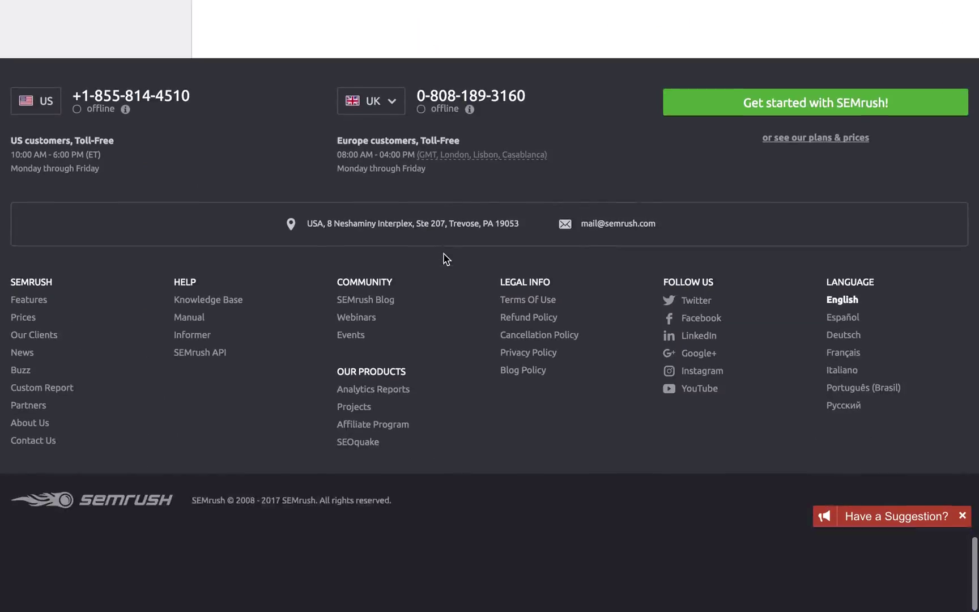
pyautogui.scroll(5, 445, 237)
pyautogui.scroll(2, 446, 239)
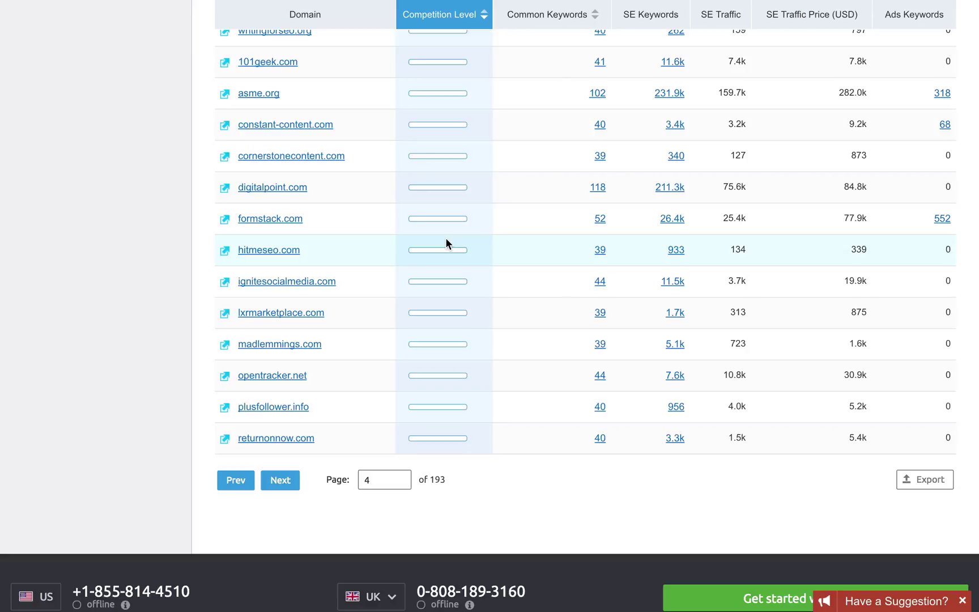
pyautogui.scroll(20, 445, 244)
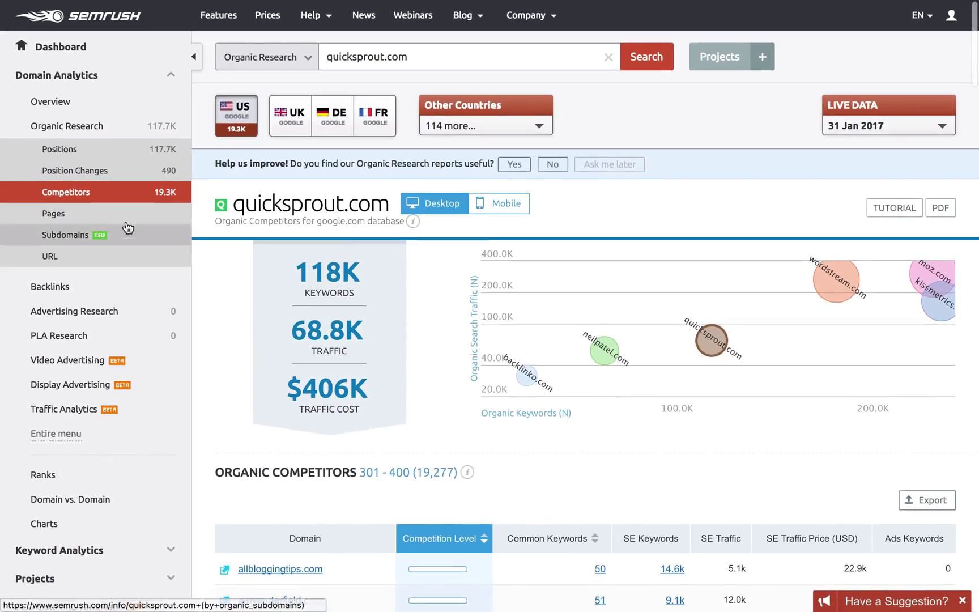
# Open the Pages report listing 1,111 pages and view the top page's 1,096 keywords
pyautogui.click(121, 218)
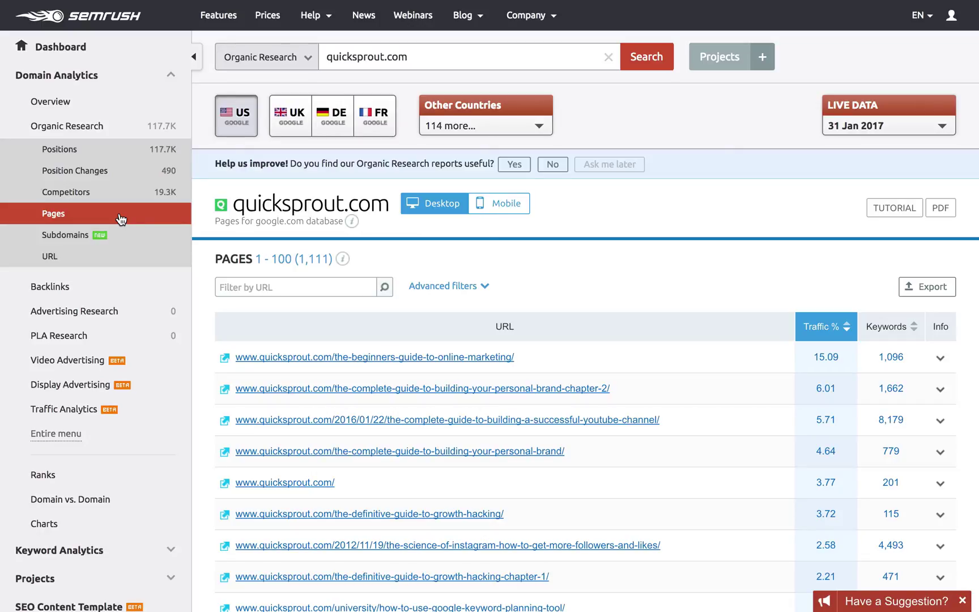
pyautogui.scroll(-2, 660, 202)
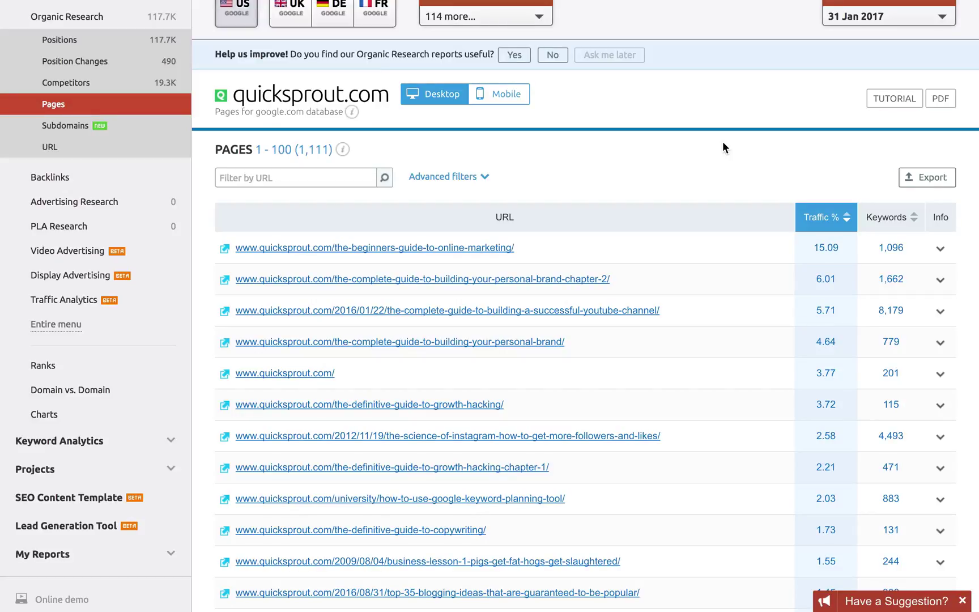
pyautogui.click(893, 249)
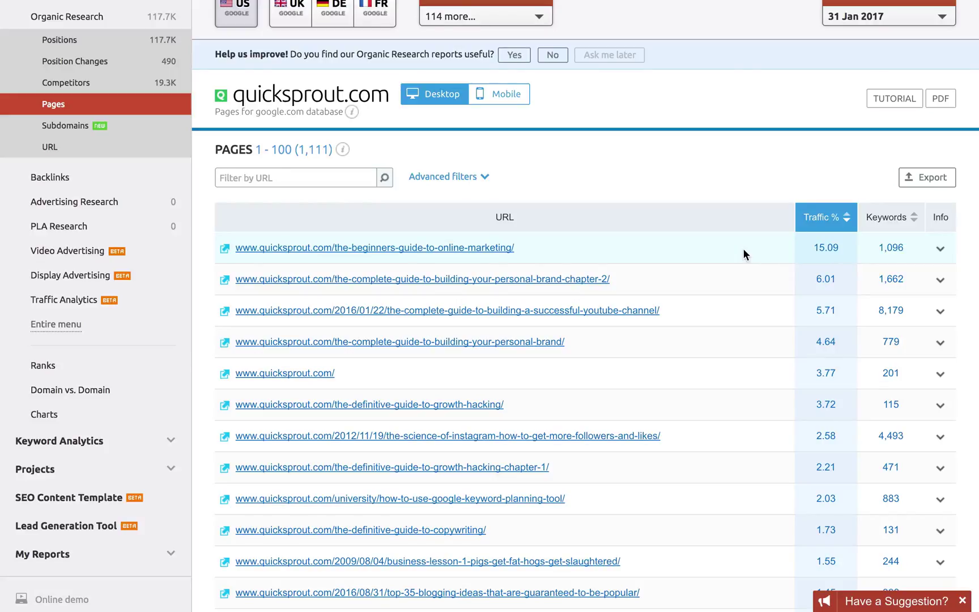
pyautogui.click(939, 249)
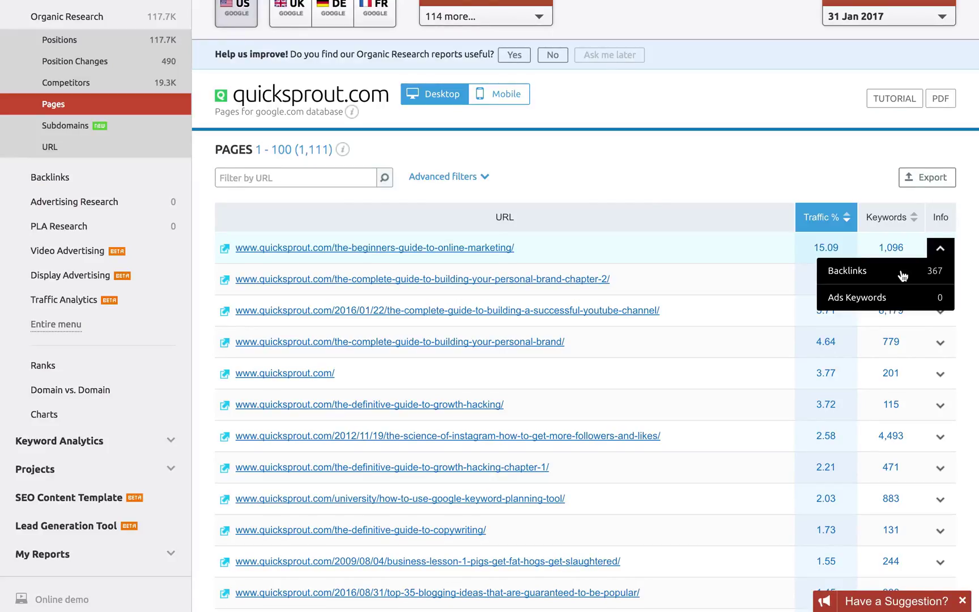
pyautogui.click(791, 139)
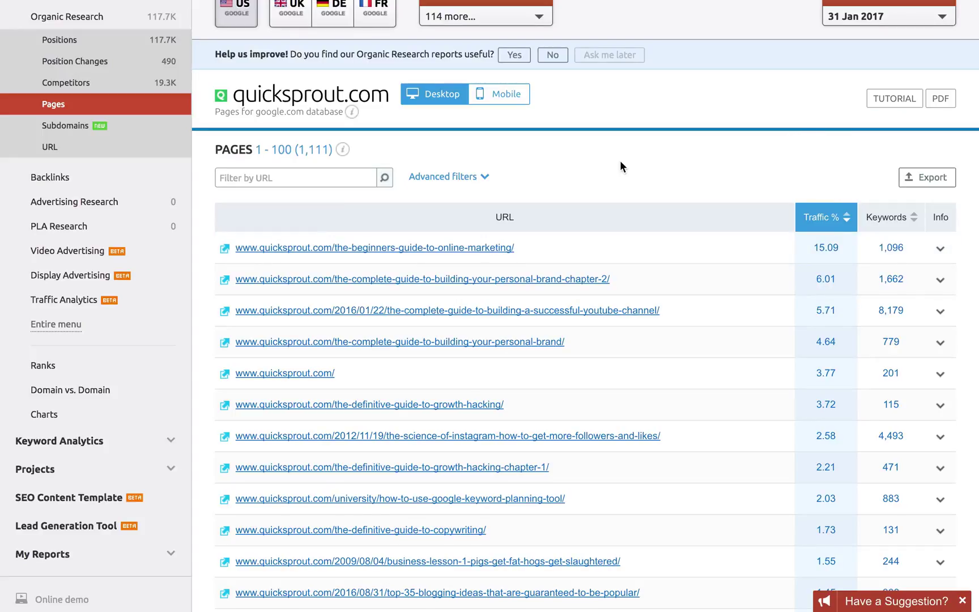
# Open the Backlinks overview for quicksprout.com, showing Domain Score 53 and Trust Score 57
pyautogui.click(113, 180)
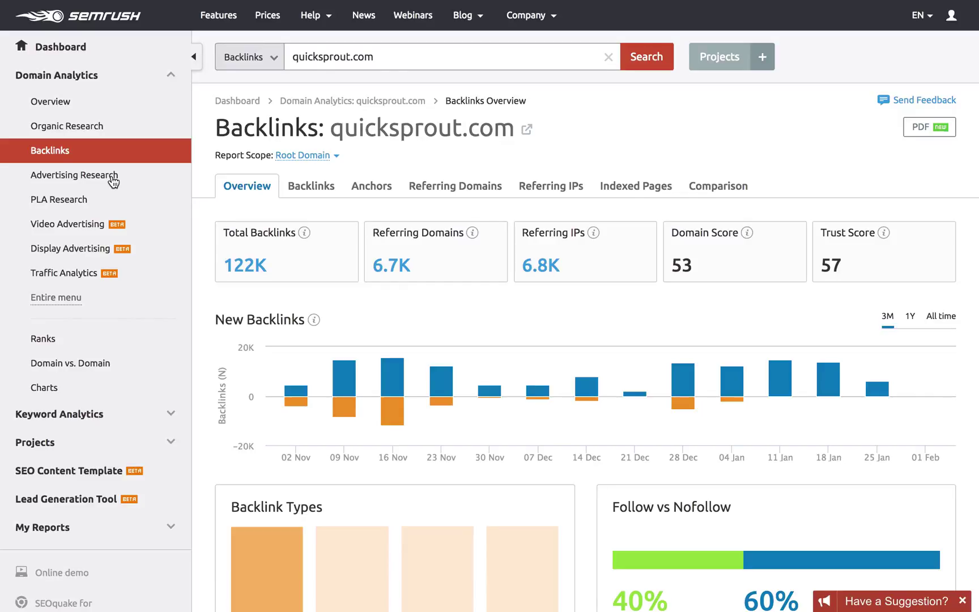
pyautogui.click(93, 415)
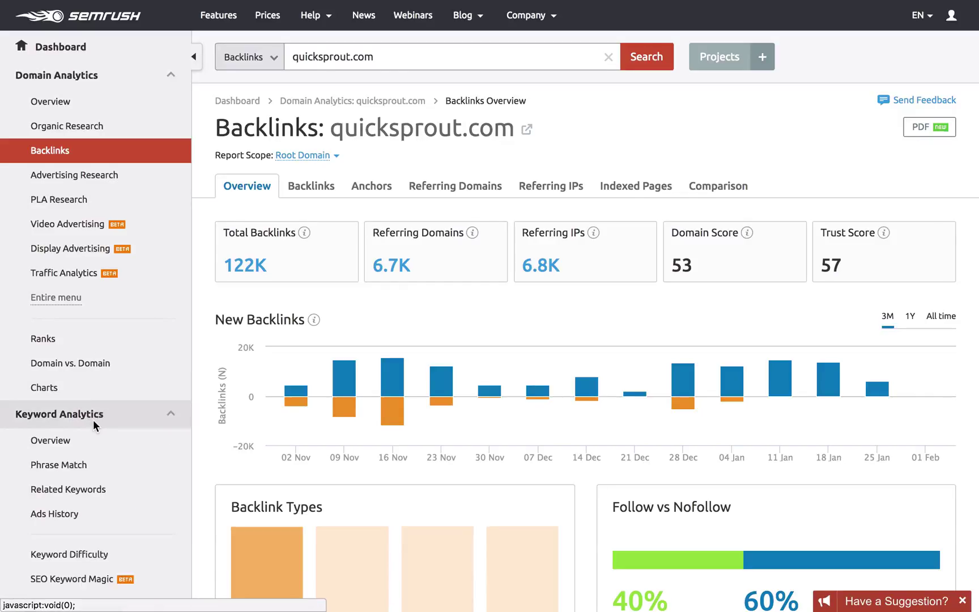
pyautogui.scroll(-5, 109, 415)
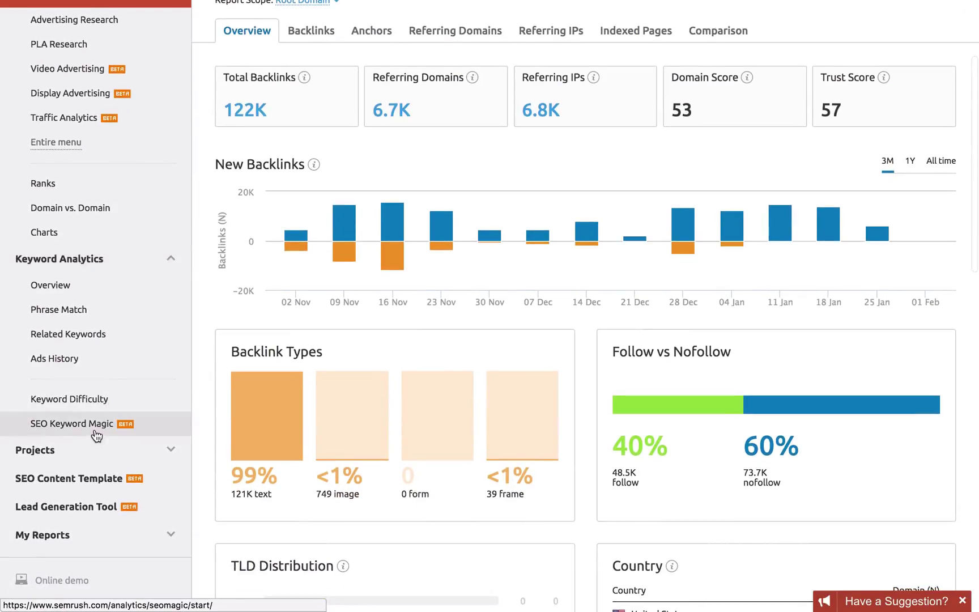
# Load SEO Keyword Magic for 'how to start a blog': 126,920 total volume, 42.09% average difficulty
pyautogui.click(95, 427)
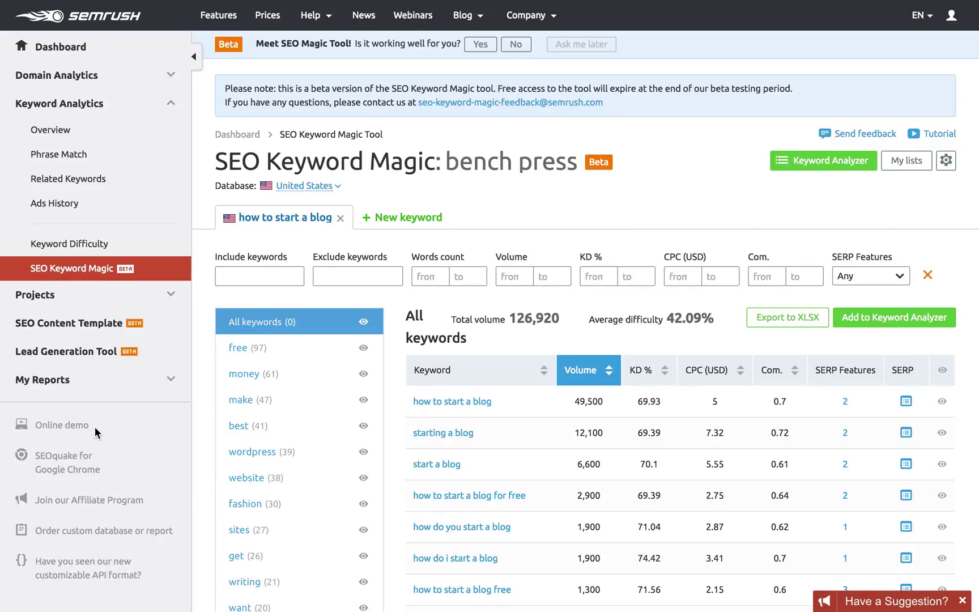
pyautogui.scroll(-5, 378, 497)
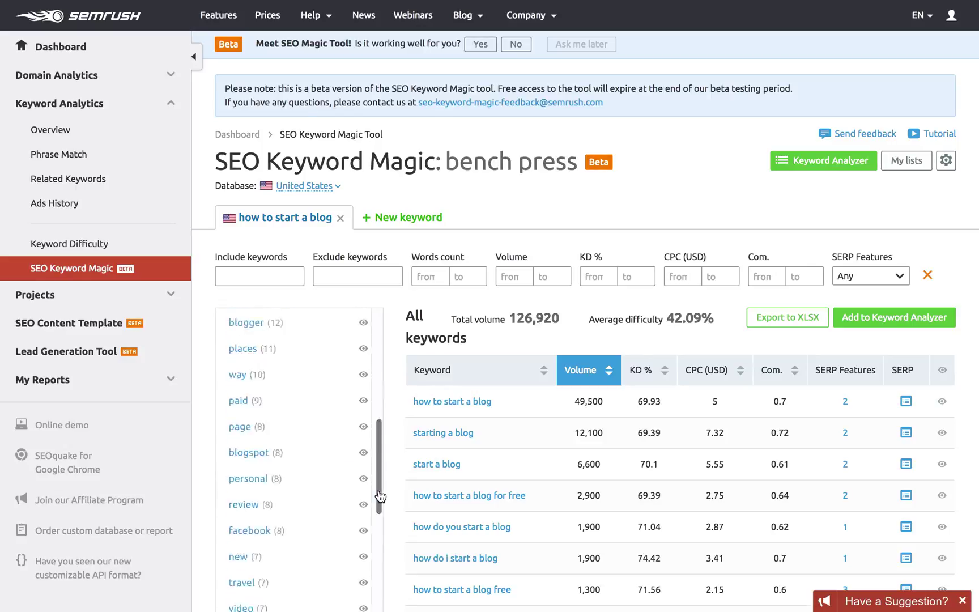
pyautogui.scroll(-10, 520, 370)
pyautogui.scroll(-15, 520, 372)
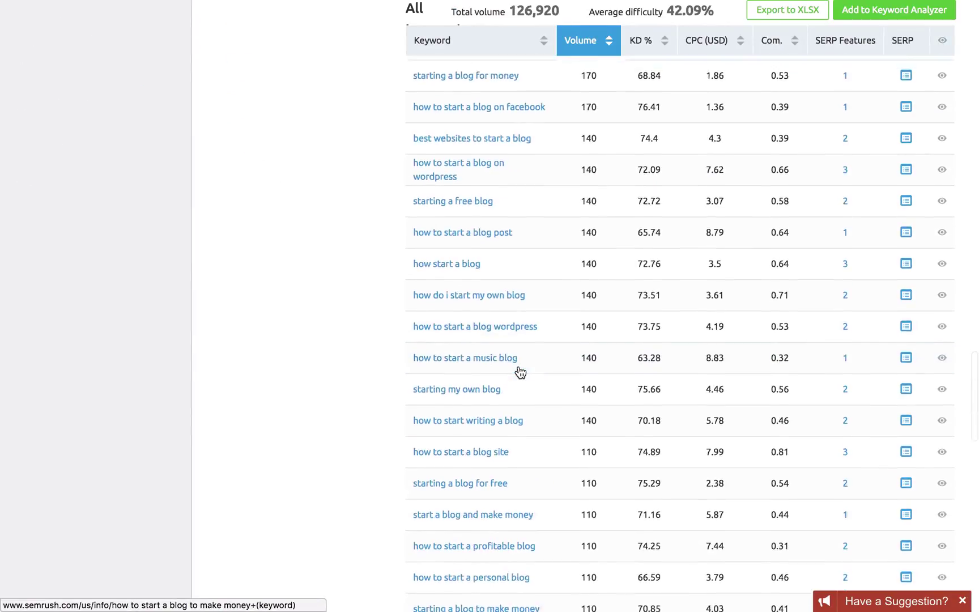
pyautogui.scroll(20, 520, 372)
pyautogui.scroll(15, 299, 510)
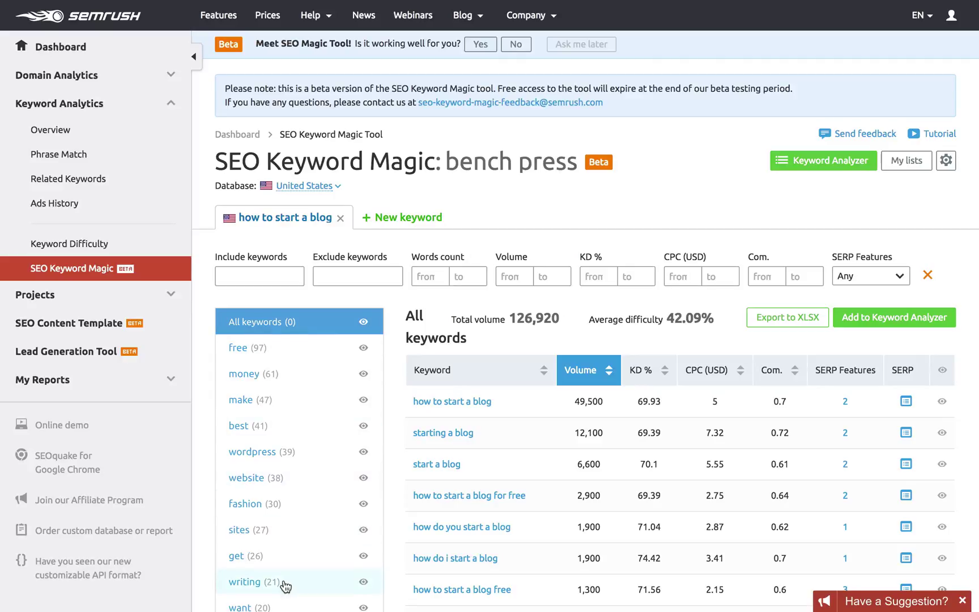
pyautogui.click(337, 383)
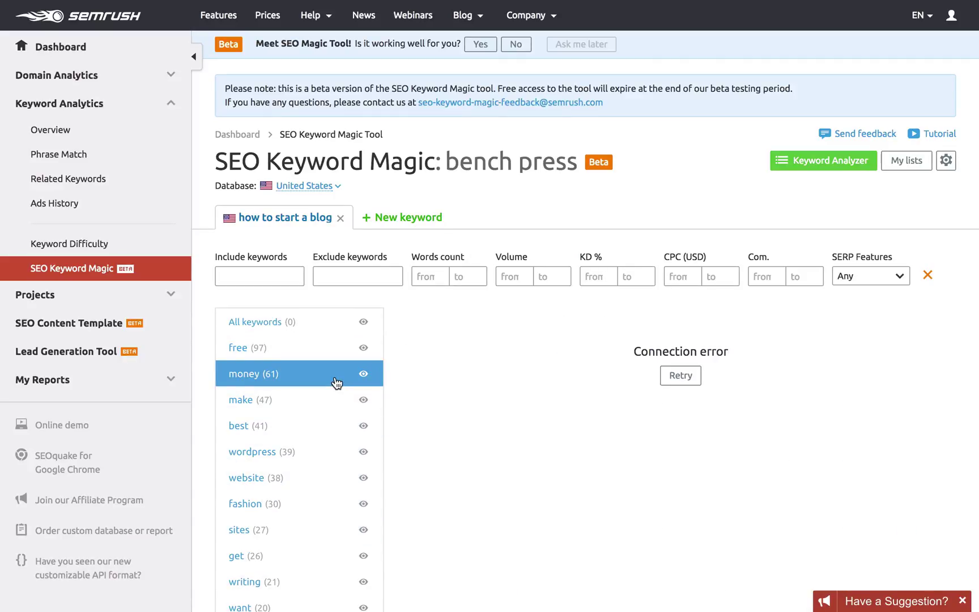
pyautogui.click(310, 332)
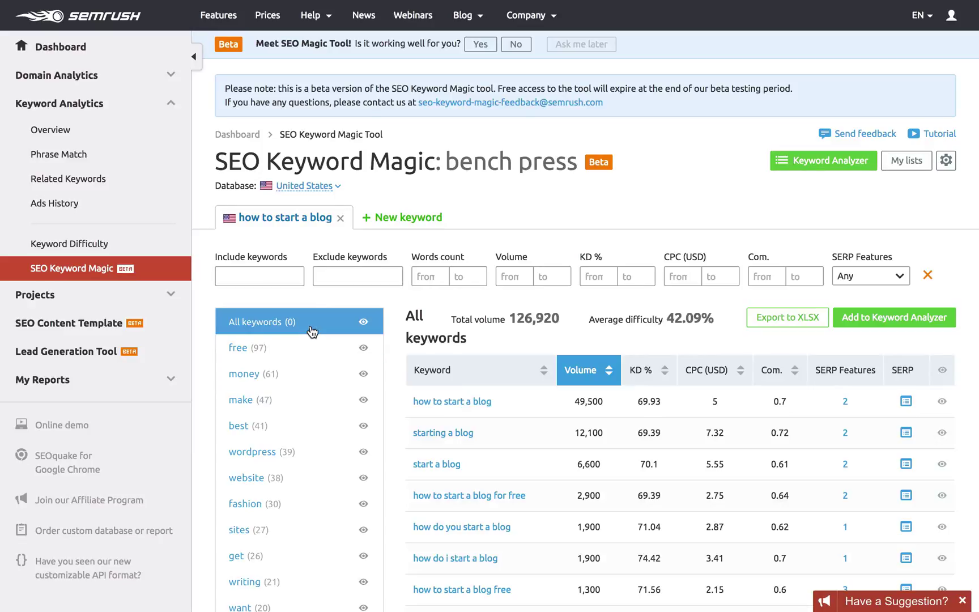
pyautogui.click(254, 275)
pyautogui.write('blog,')
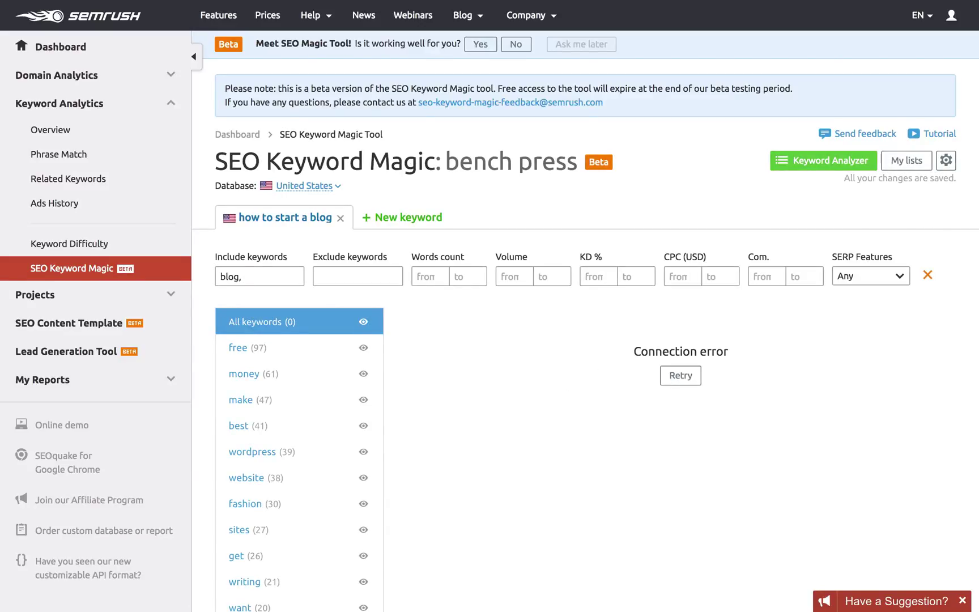
pyautogui.hotkey('ctrl', 'a')
pyautogui.press('BackSpace')
pyautogui.scroll(-1, 512, 343)
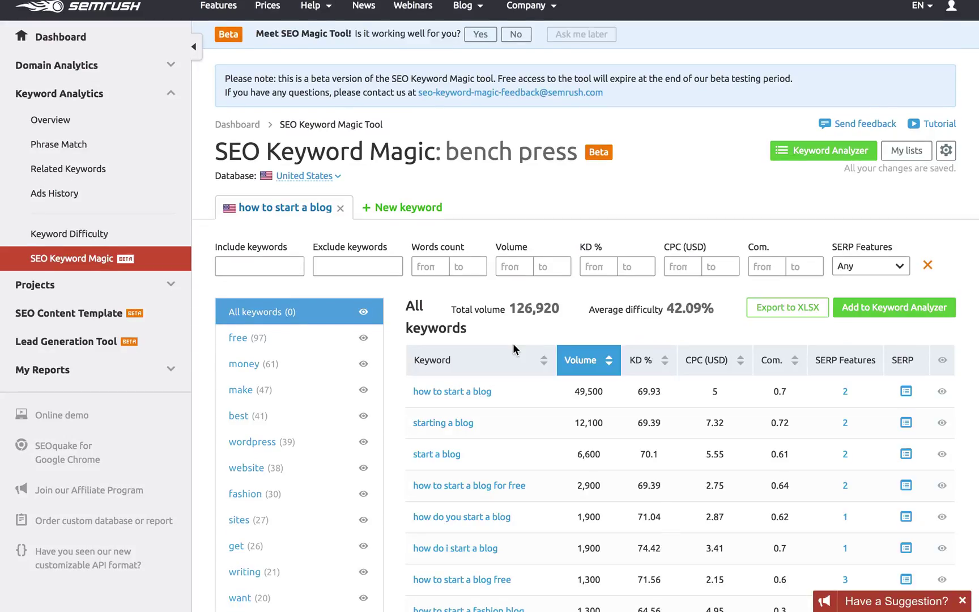
pyautogui.scroll(-2, 513, 344)
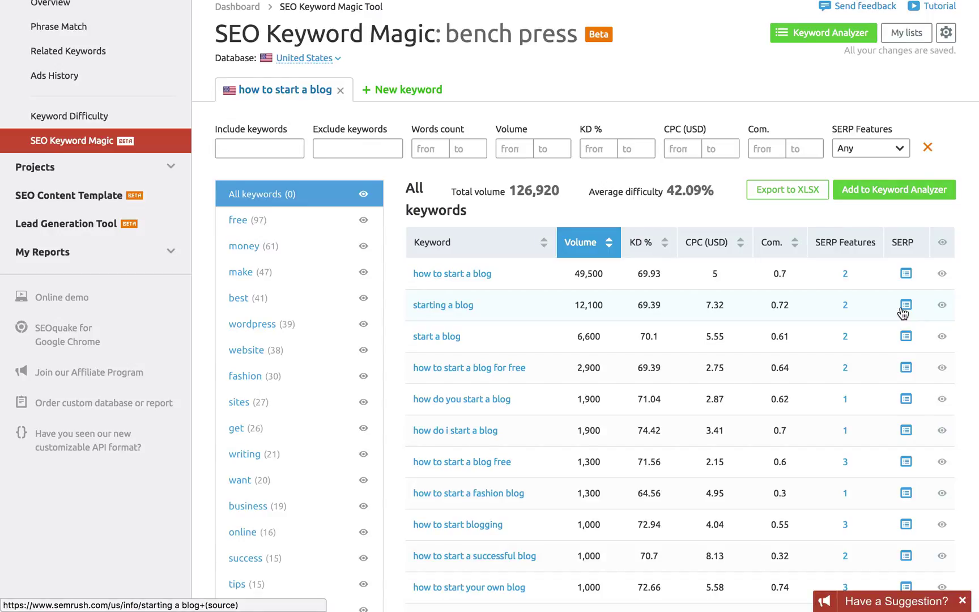
# Move to the Ahrefs browser tab to compare quicksprout.com in Site Explorer
pyautogui.moveTo(584, 5)
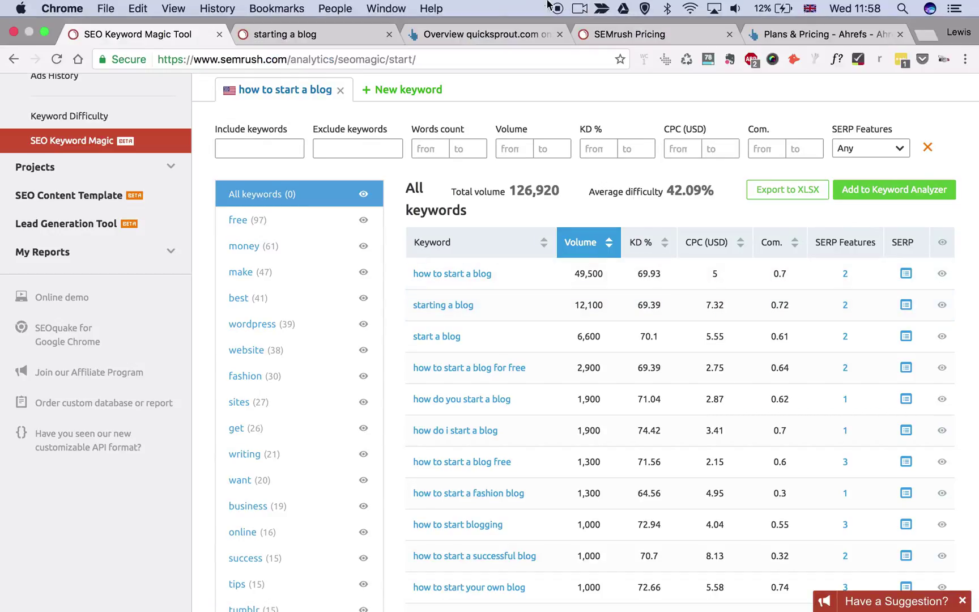